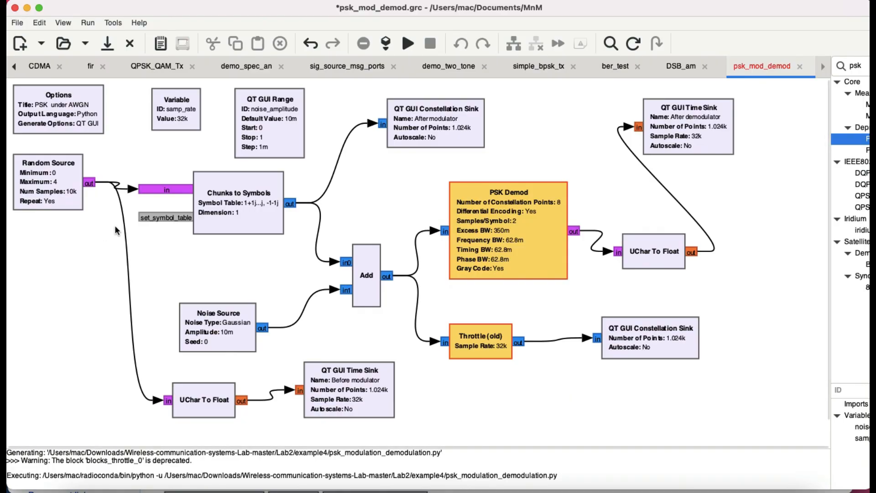
Review the Random Source block's output type, minimum, maximum, sample count and repeat settings
left_click(44, 184)
double_click(45, 183)
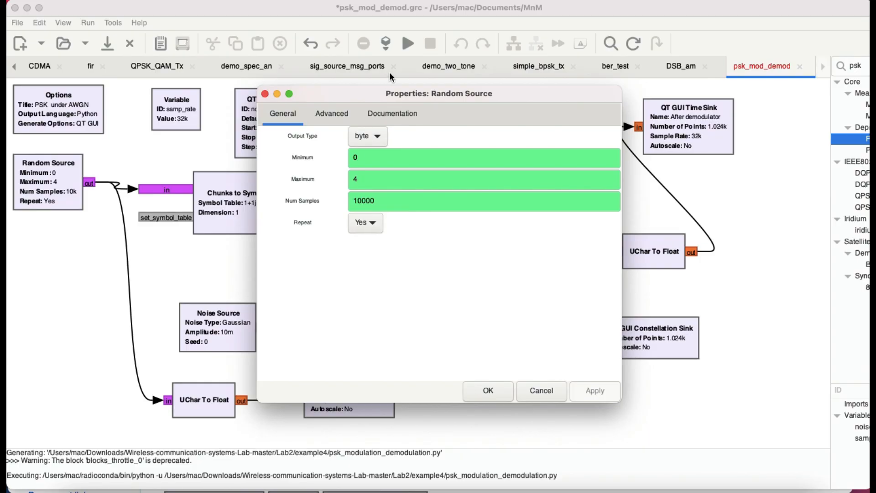
left_click(266, 94)
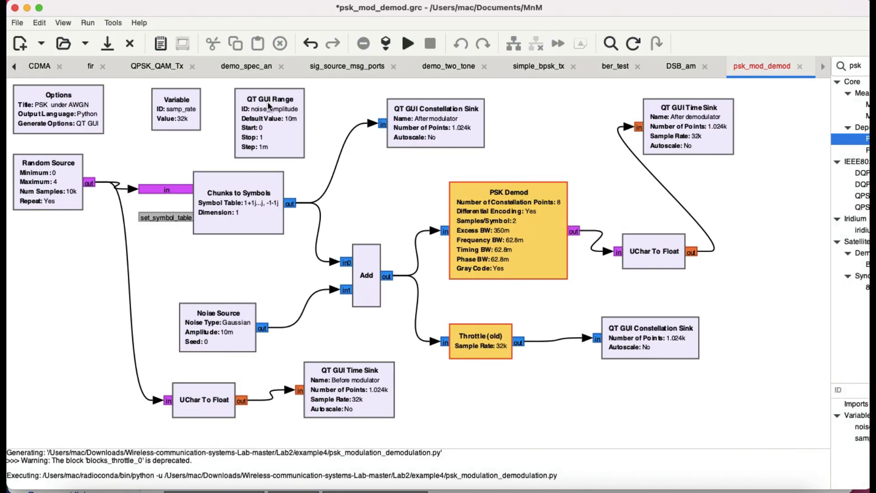
double_click(81, 187)
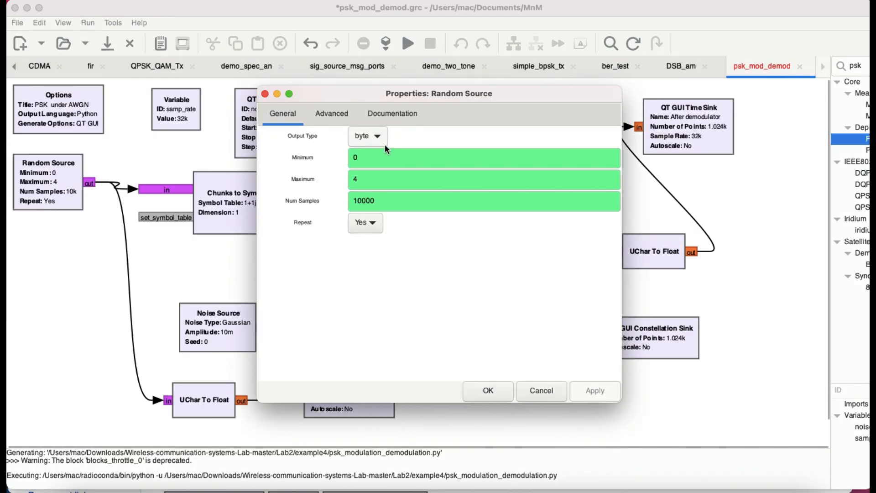
left_click(266, 94)
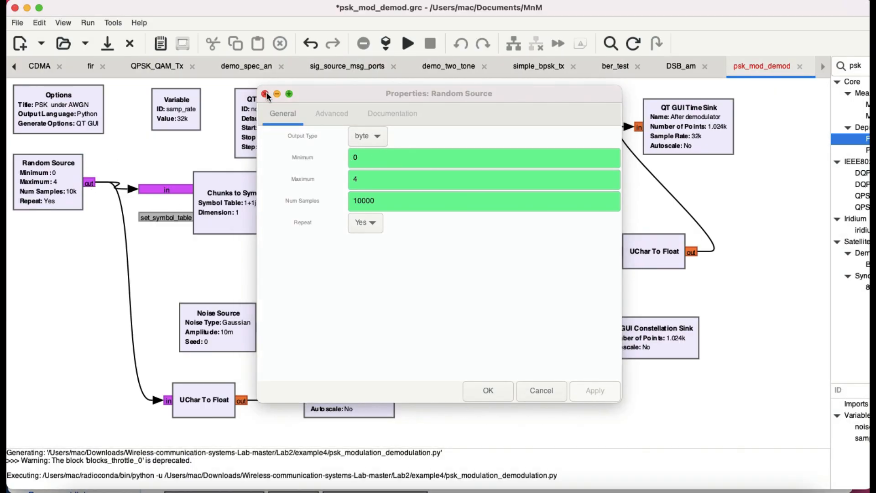
left_click(497, 390)
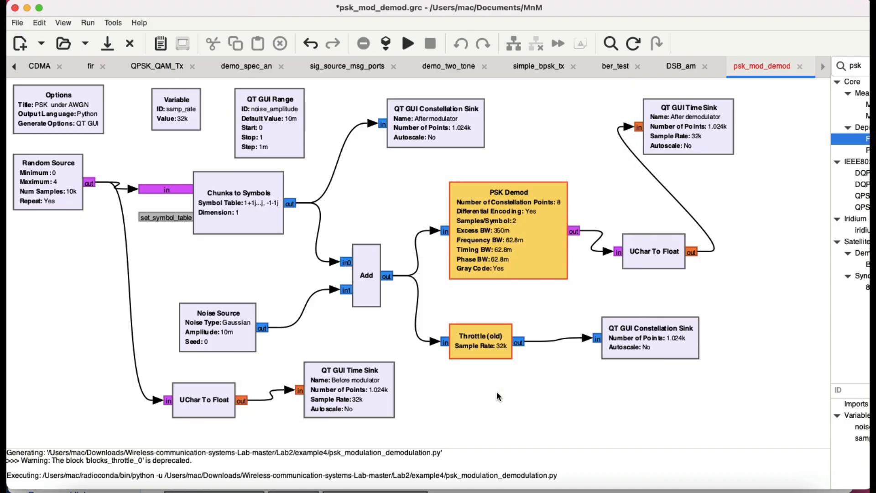
Review the properties of the Chunks to Symbols block and the "After modulator" constellation sink
double_click(232, 214)
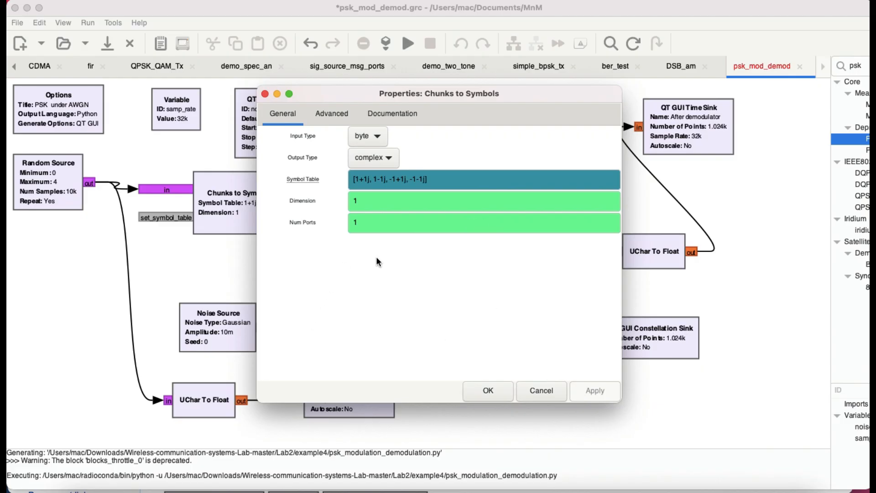
left_click(265, 93)
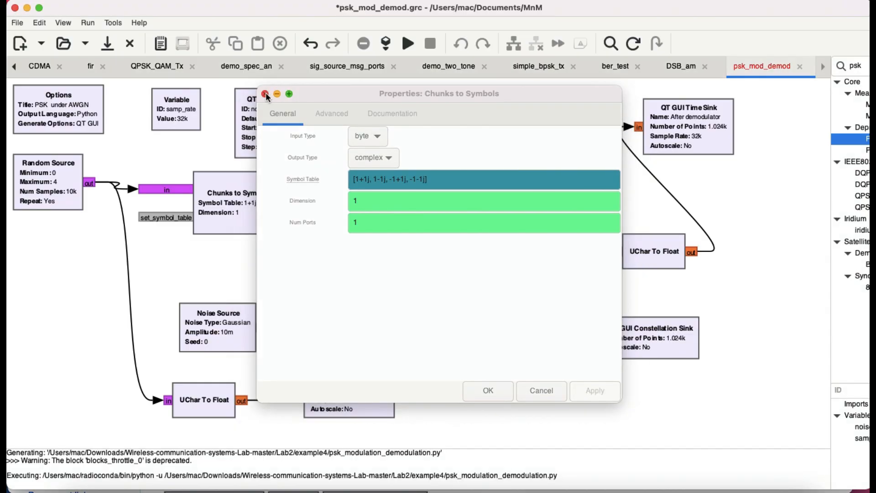
left_click(483, 387)
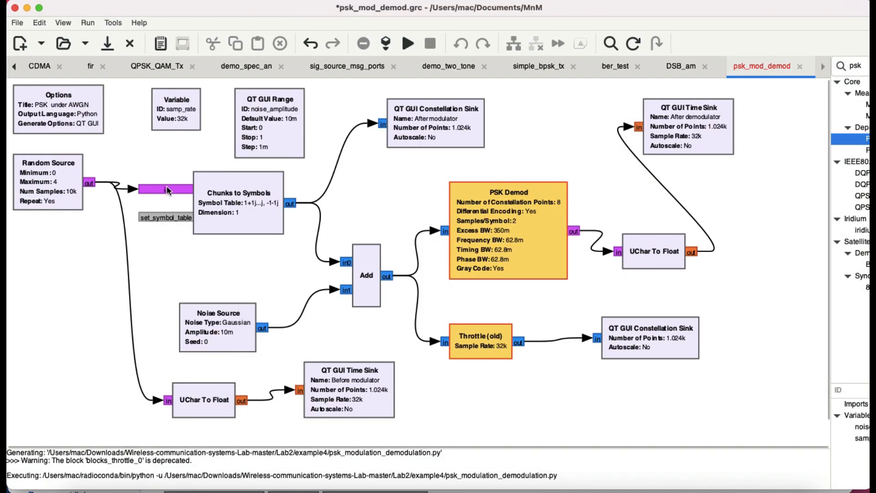
double_click(417, 125)
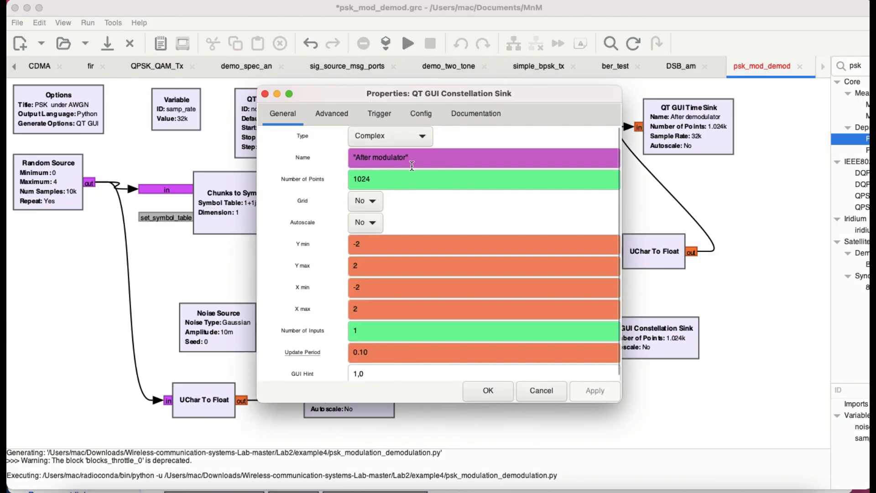
left_click(265, 94)
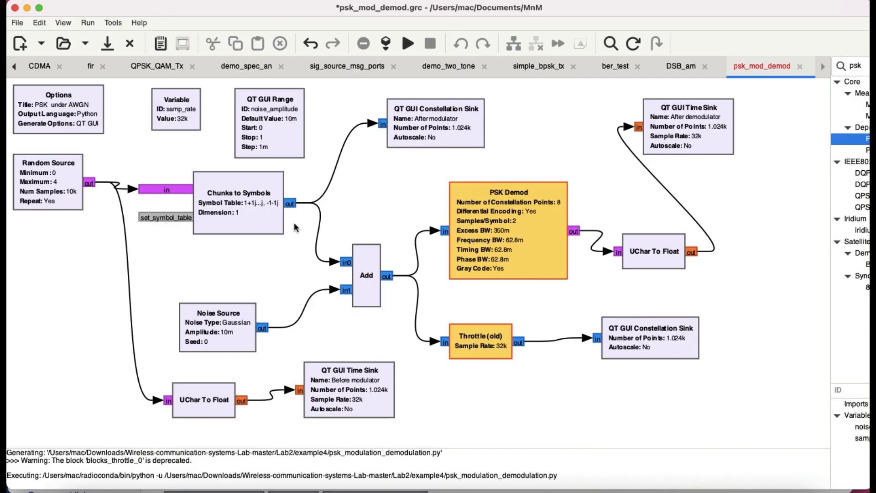
Review the Noise Source properties and choose Gaussian as its noise type
double_click(217, 331)
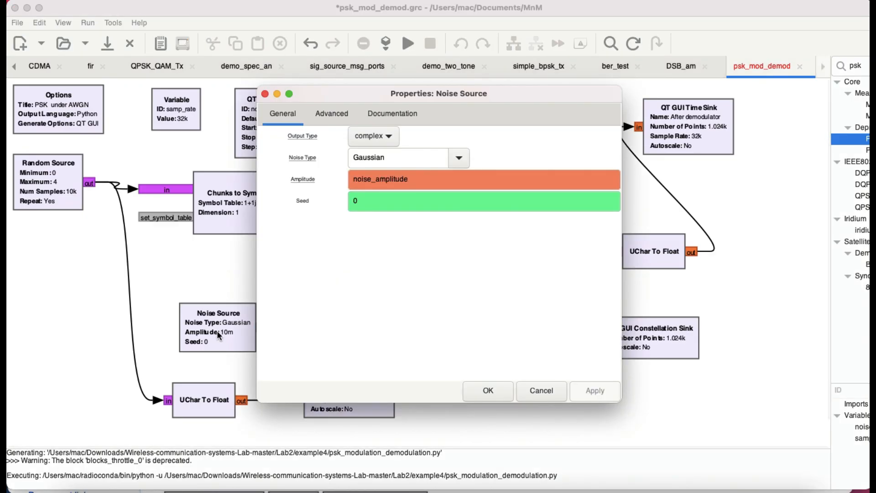
left_click(459, 157)
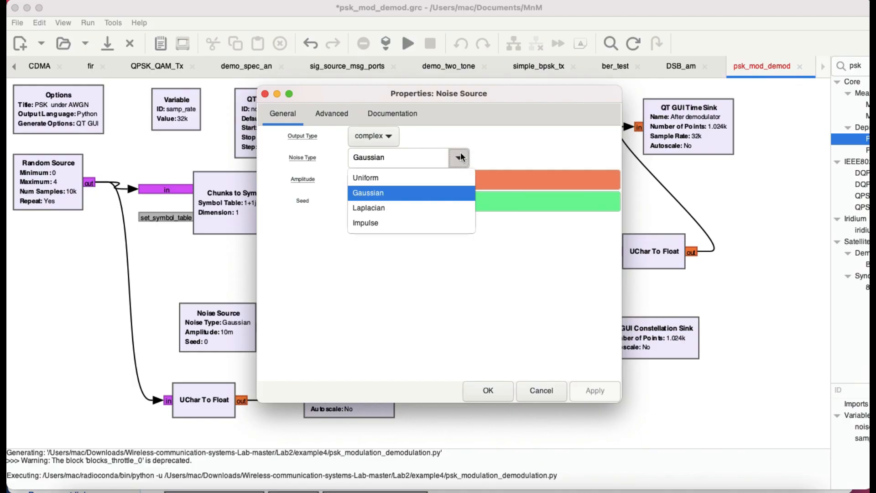
left_click(370, 194)
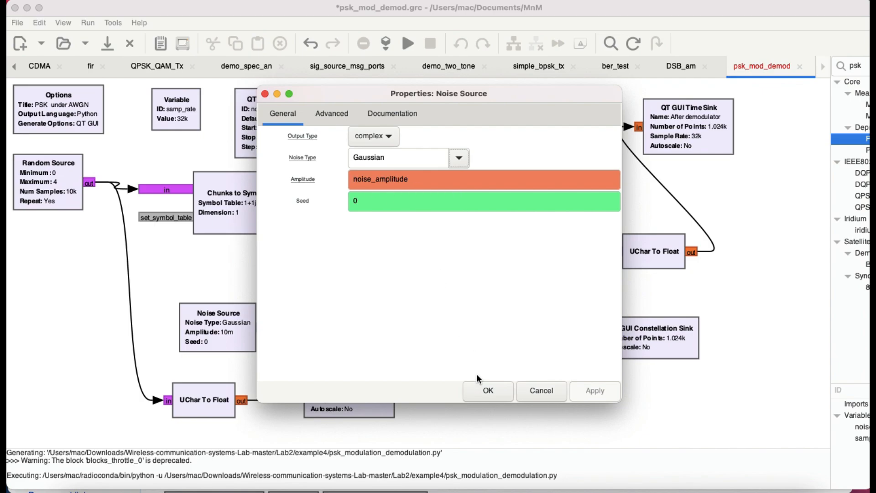
left_click(477, 390)
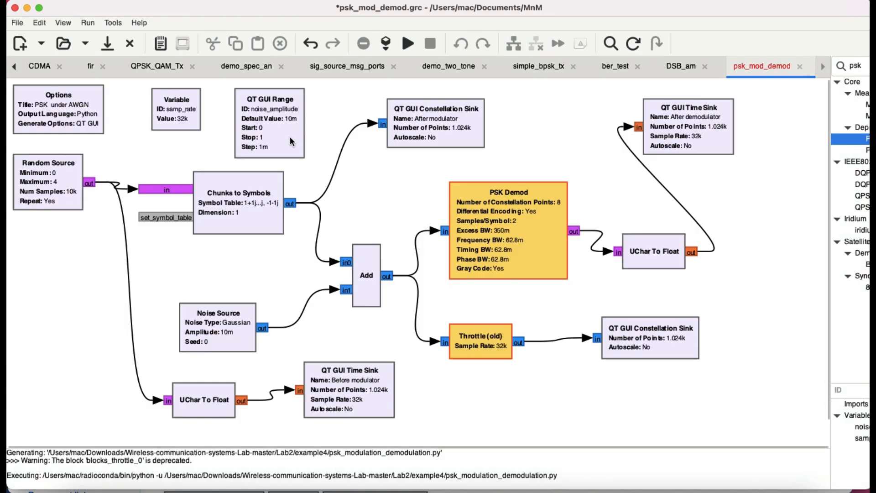
Review the default, start, stop and step values of the noise_amplitude QT GUI Range block
double_click(271, 133)
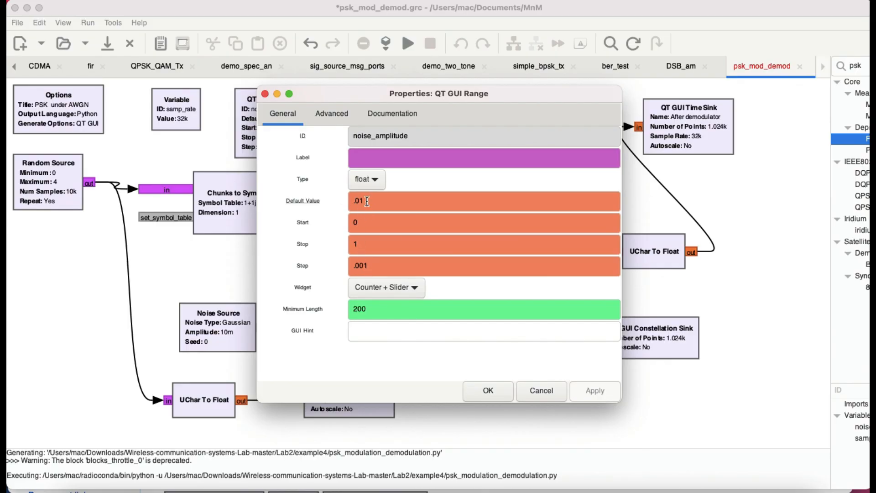
left_click(265, 93)
left_click(480, 389)
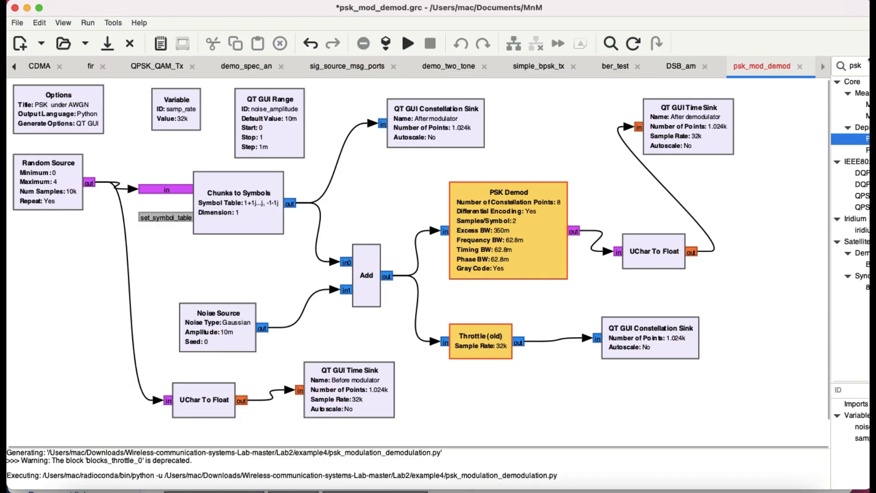
Add a second PSK Demod block from the widened block library, place it over the lower constellation sink and review its properties
left_click_drag(830, 137, 767, 139)
mouse_move(820, 141)
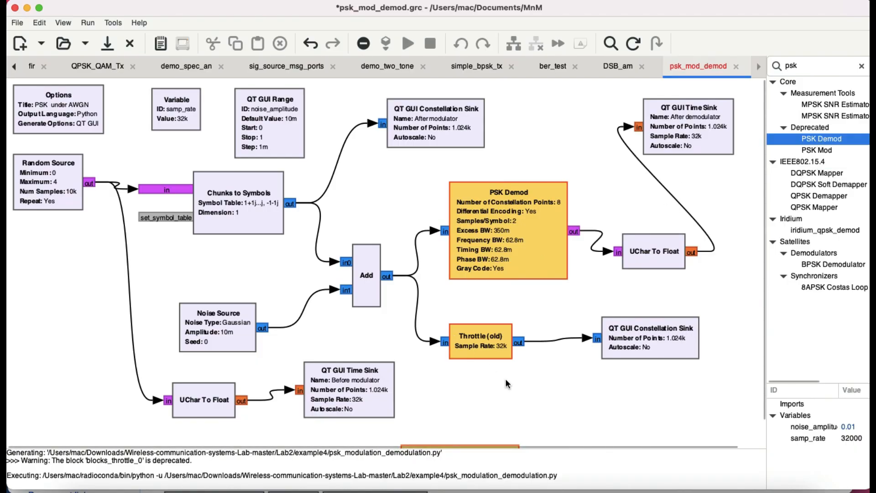
scroll(517, 400, "down", 1)
left_click_drag(466, 419, 613, 264)
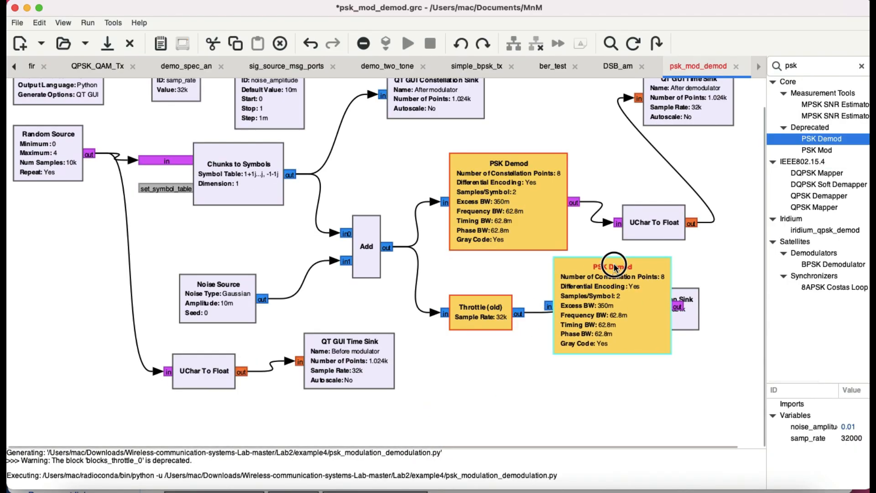
double_click(614, 264)
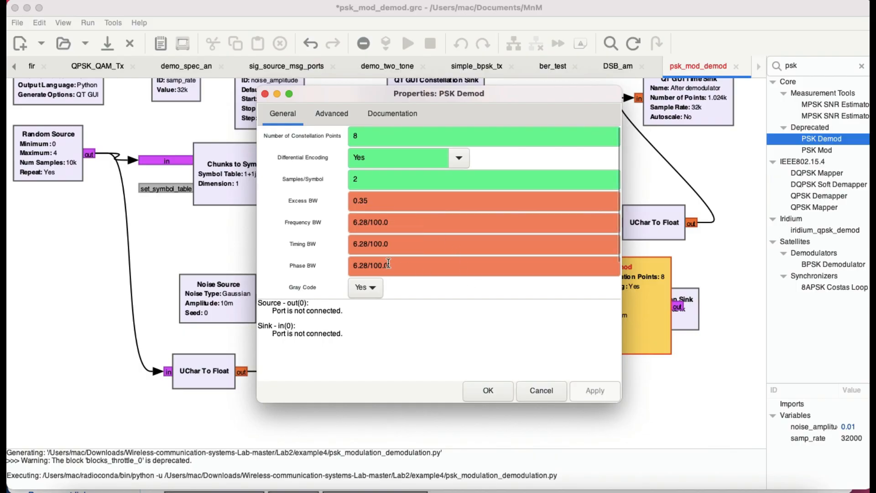
left_click(482, 391)
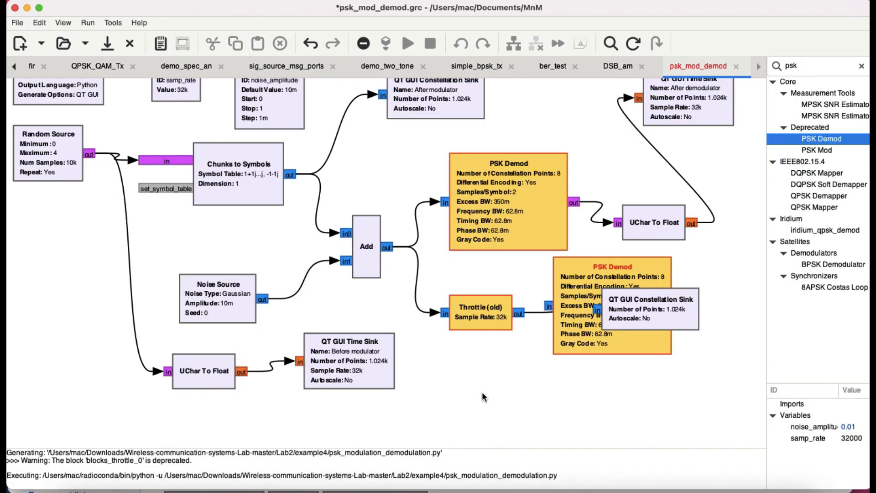
Delete the extra unconnected PSK Demod block overlapping the lower constellation sink
left_click(586, 275)
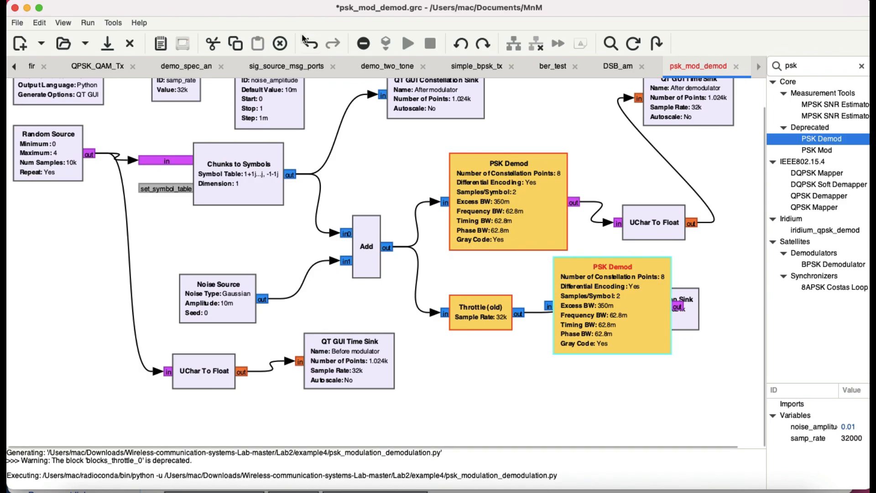
left_click(280, 43)
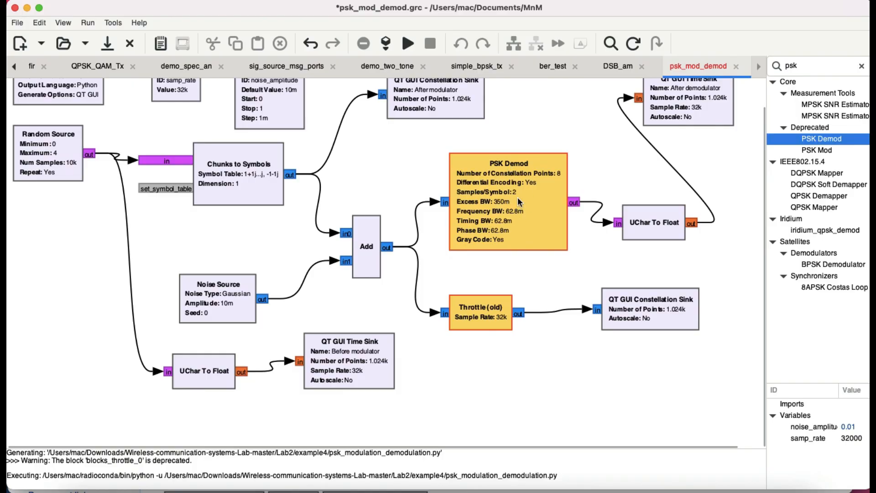
Run the PSK flowgraph and enlarge the console area to read its output
scroll(574, 279, "up", 2)
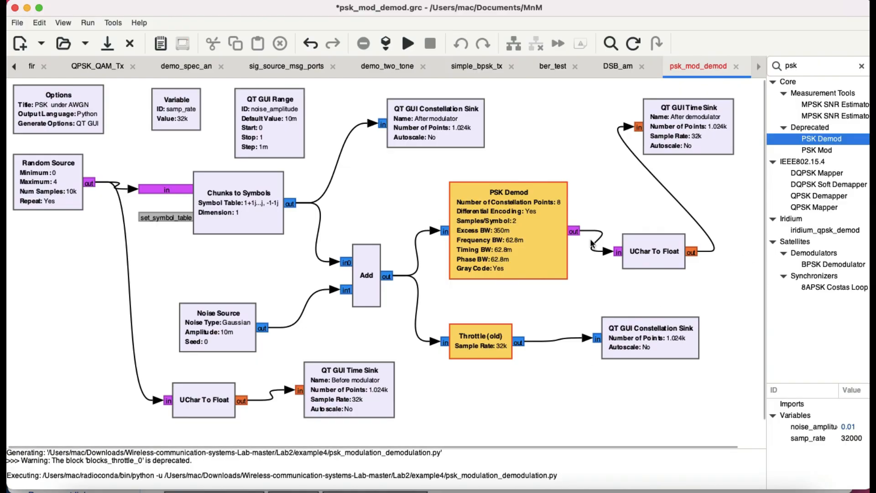
left_click(408, 44)
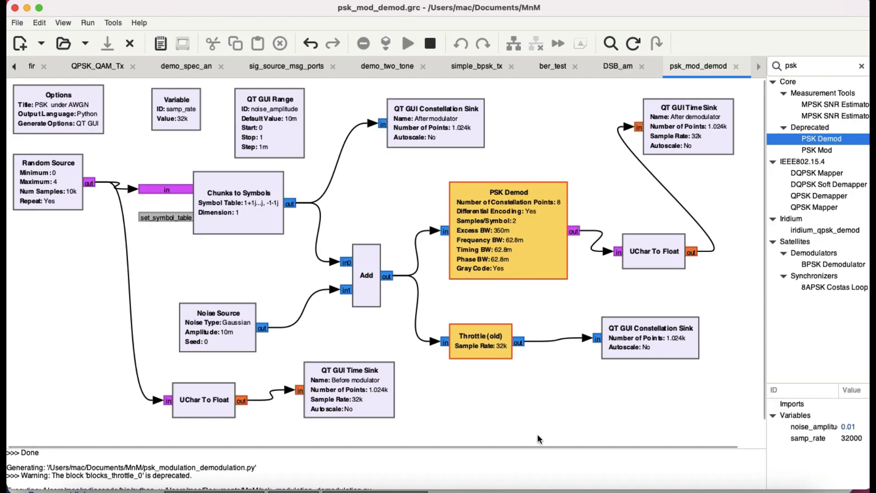
left_click_drag(535, 447, 535, 315)
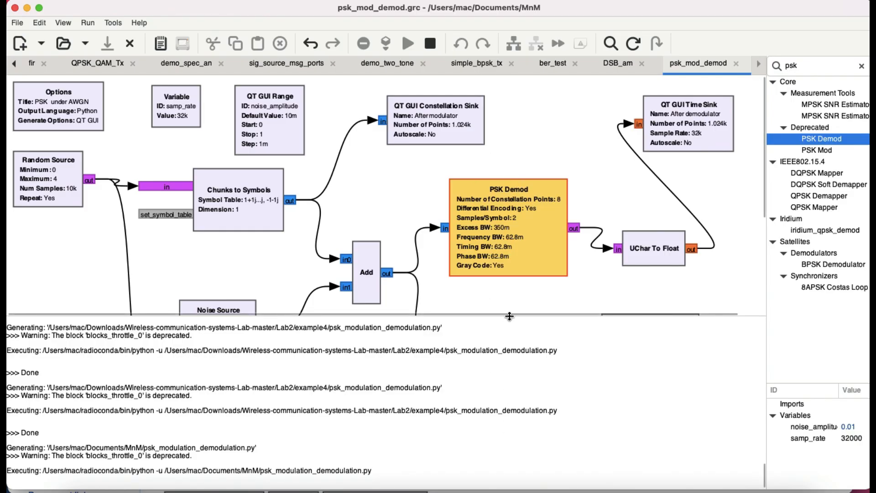
left_click_drag(509, 316, 507, 400)
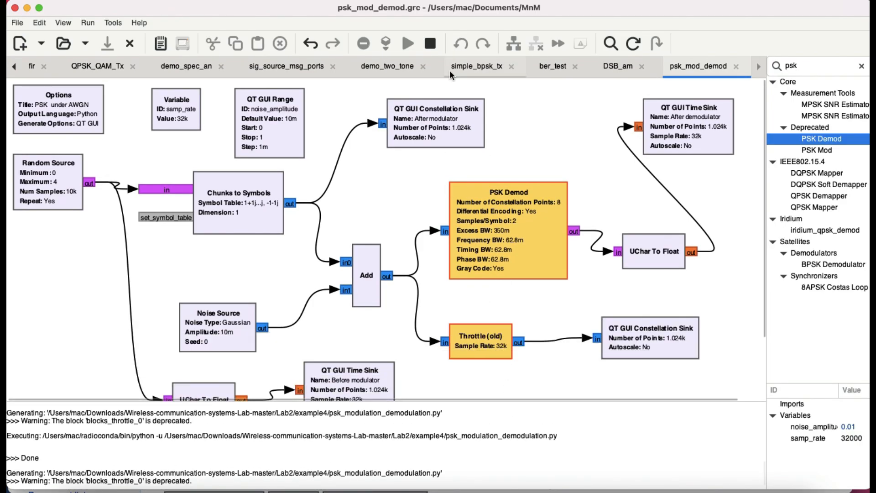
Stop the running flowgraph and execute it again to display the PSK under AWGN plots
left_click(430, 44)
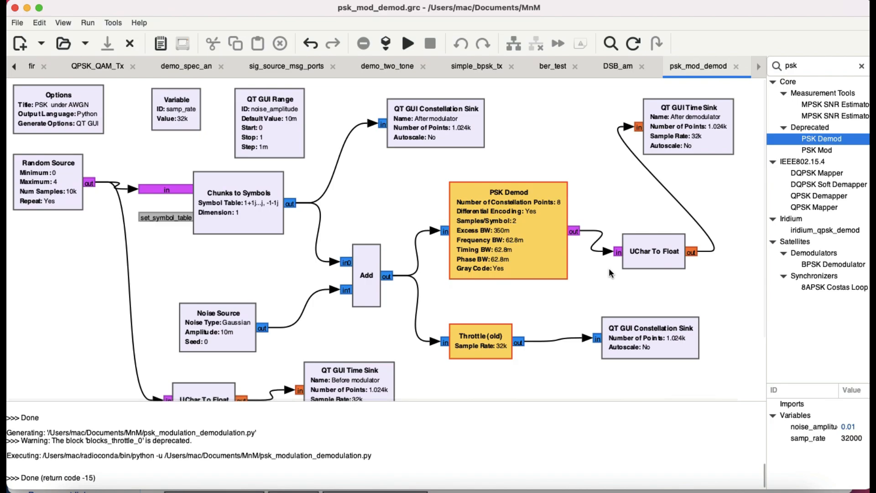
scroll(609, 269, "down", 5)
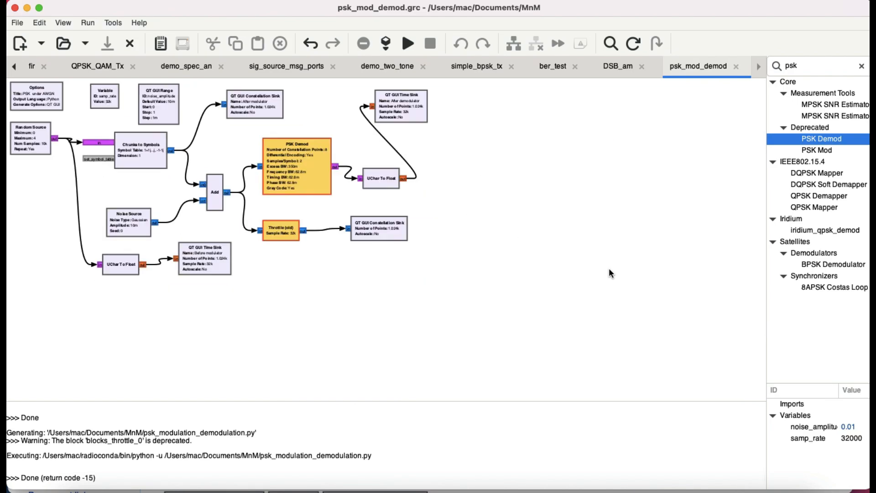
scroll(609, 273, "up", 5)
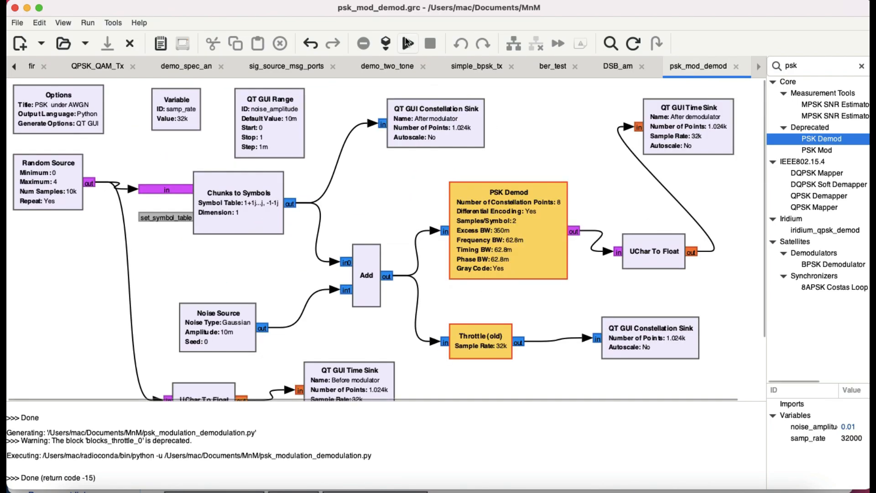
left_click(407, 43)
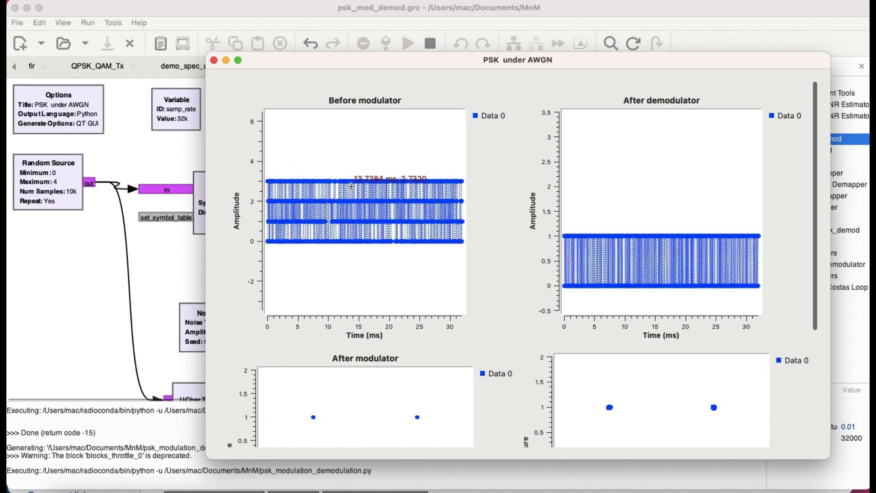
Zoom into the Before modulator plot's time axis until individual symbol samples can be distinguished
left_click_drag(318, 189, 412, 258)
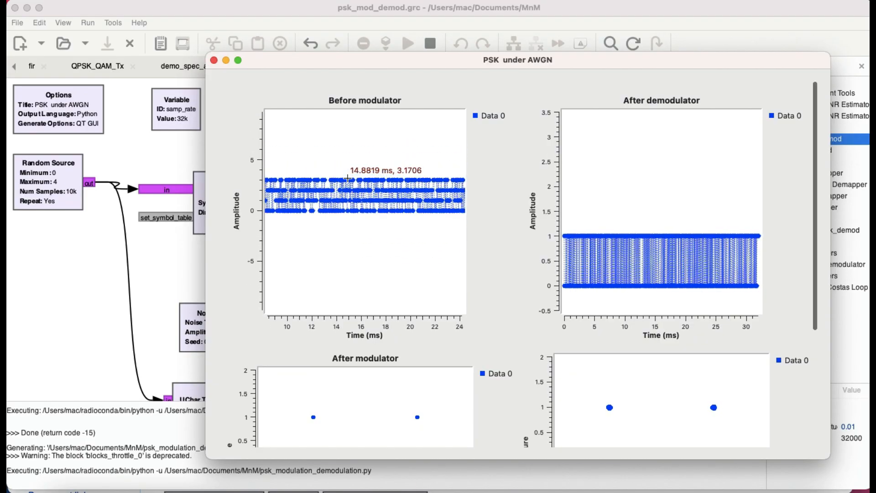
scroll(376, 227, "down", 12)
right_click(376, 227)
left_click_drag(375, 214, 375, 202)
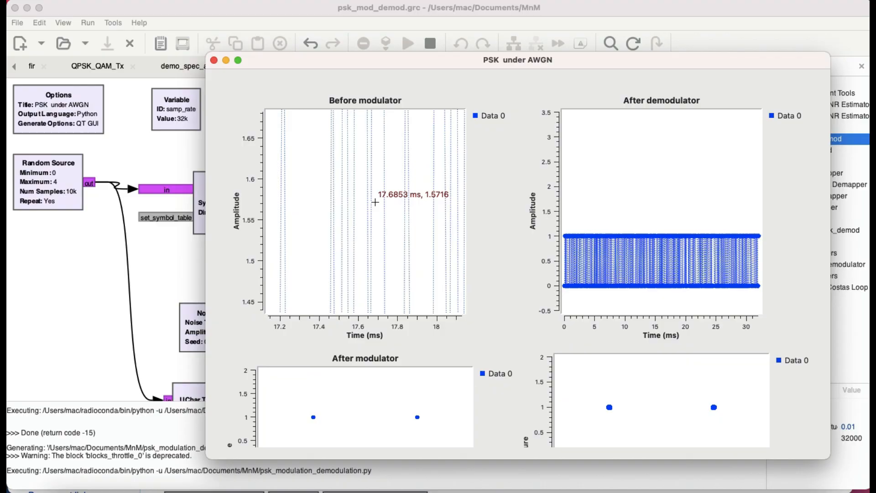
scroll(348, 186, "up", 10)
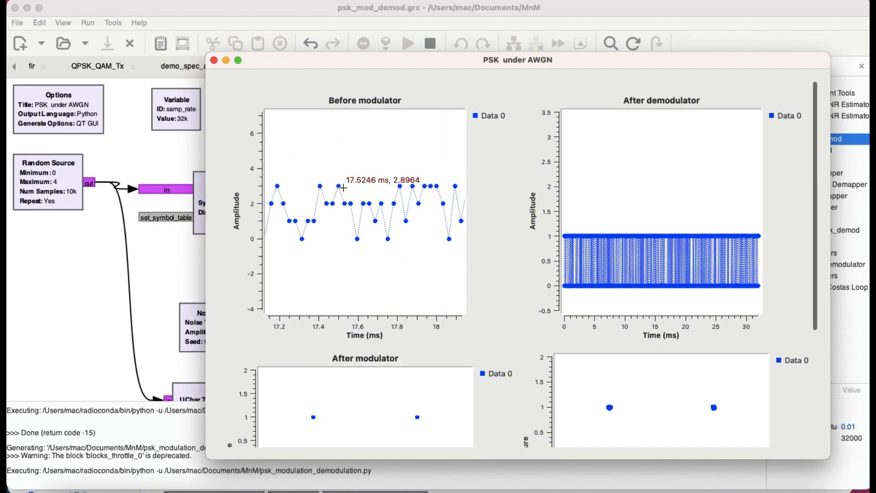
Move the PSK under AWGN window aside and examine the Random Source branch feeding the Before modulator sink
left_click_drag(324, 61, 408, 80)
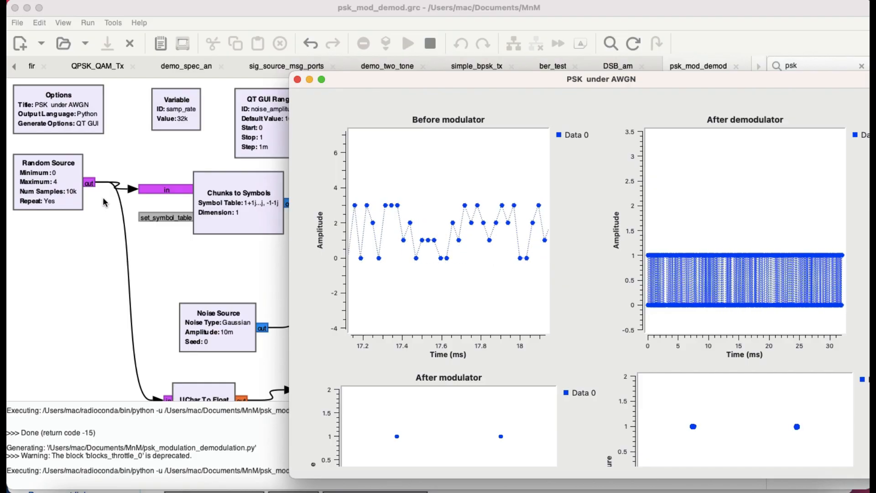
scroll(251, 368, "down", 5)
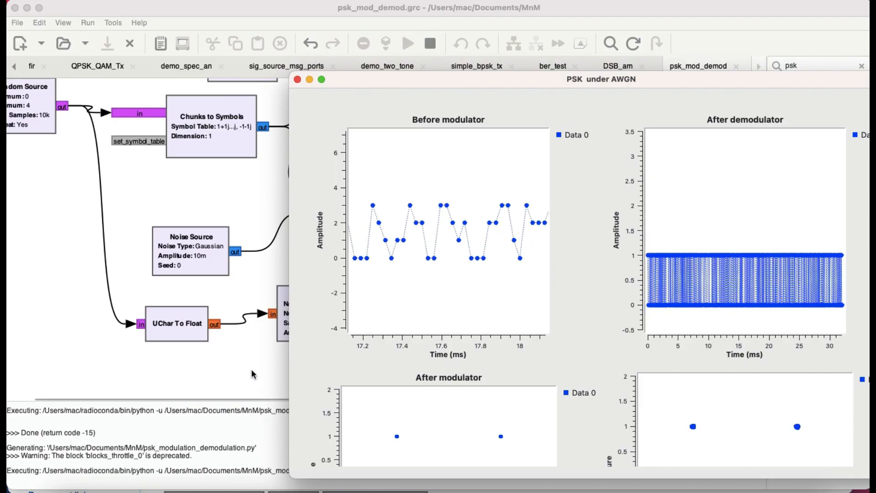
Reposition the plot window to view the Chunks to Symbols output path and examine the After modulator constellation
left_click_drag(410, 80, 496, 30)
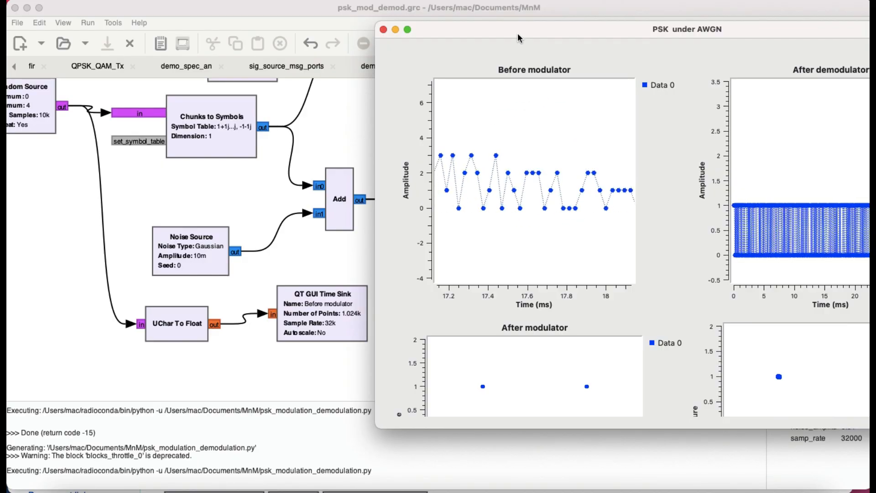
left_click_drag(519, 28, 459, 168)
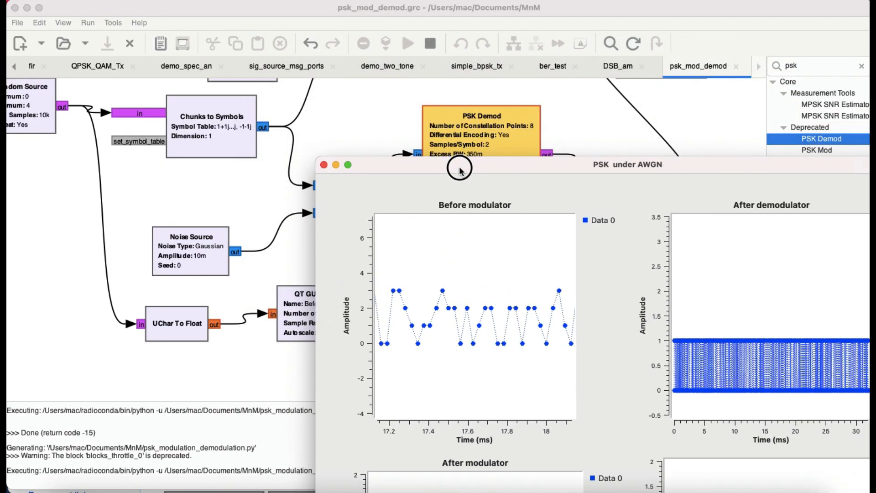
scroll(202, 194, "up", 3)
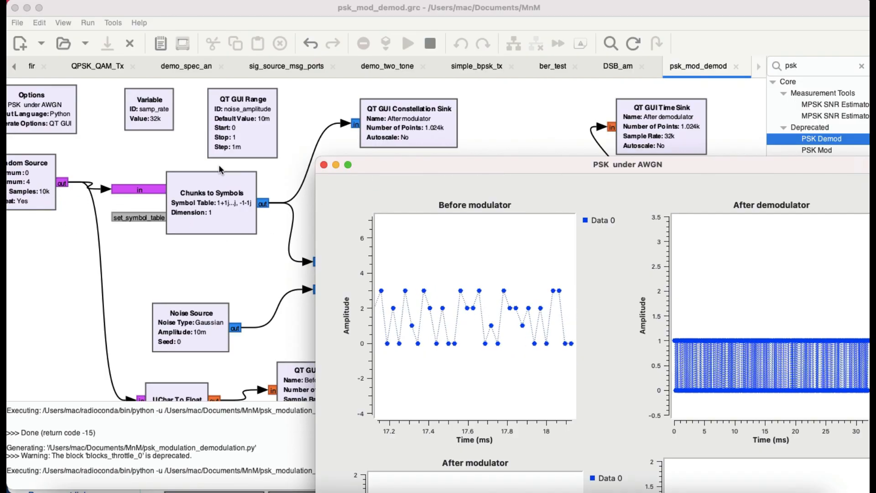
left_click_drag(473, 164, 464, 24)
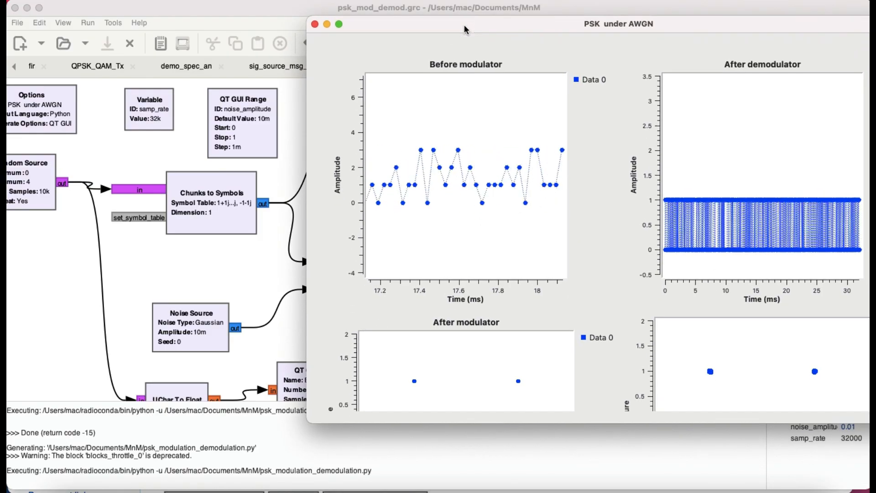
scroll(543, 333, "down", 3)
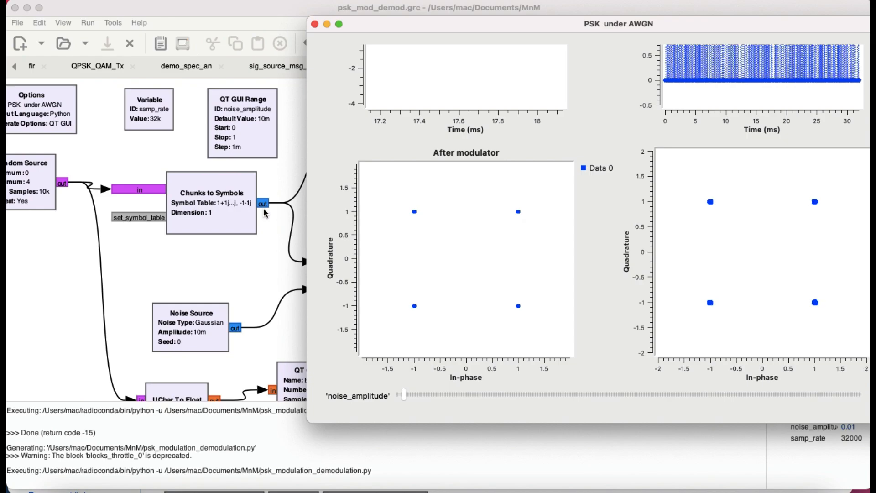
Move the plot window clear of the PSK Demod block and trace its output through UChar To Float to the After demodulator sink
left_click_drag(492, 35, 369, 243)
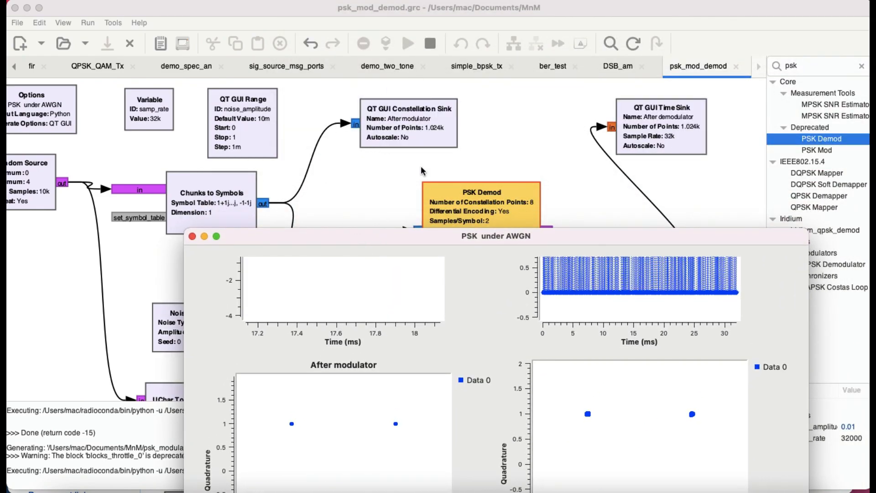
left_click_drag(451, 236, 419, 132)
scroll(468, 267, "up", 5)
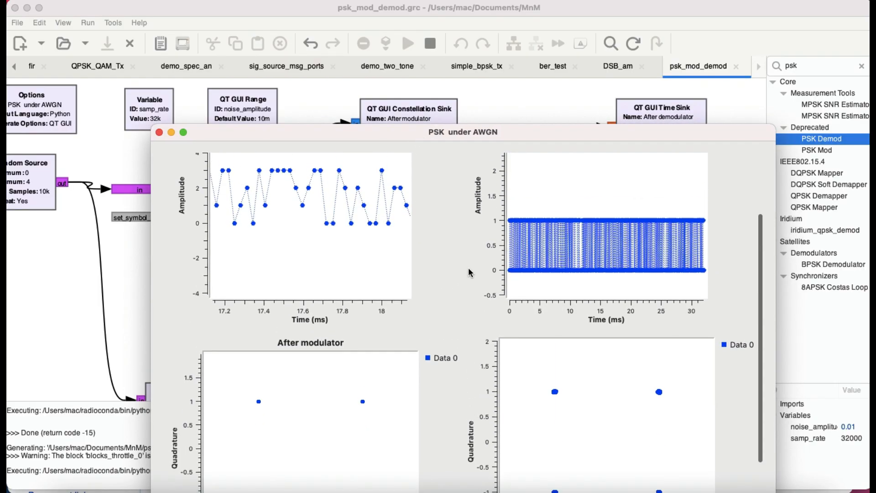
left_click_drag(540, 133, 413, 310)
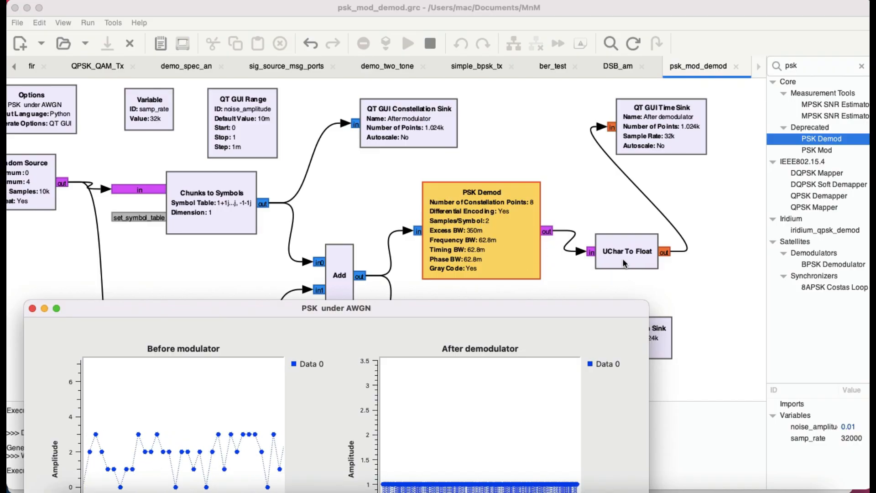
Zoom into the After demodulator plot's time axis to about 12.8 to 13.6 ms so individual bit samples can be distinguished
left_click_drag(411, 314, 456, 127)
scroll(493, 280, "down", 2)
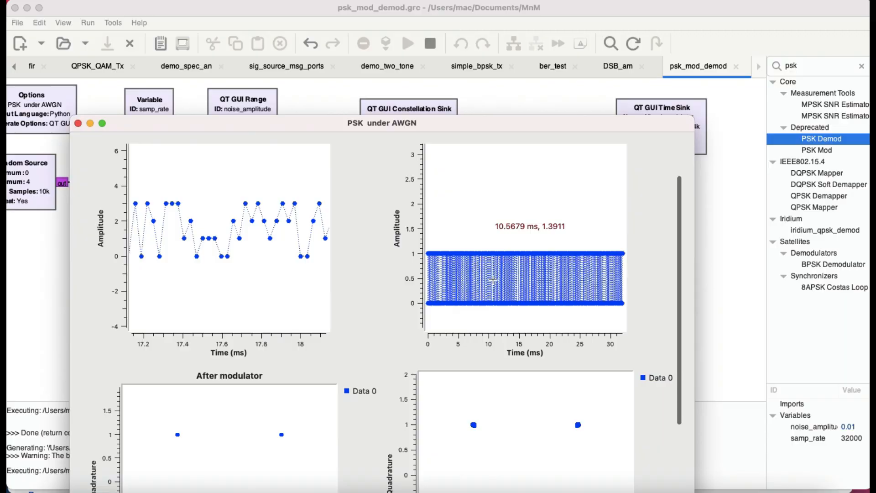
left_click_drag(454, 243, 561, 317)
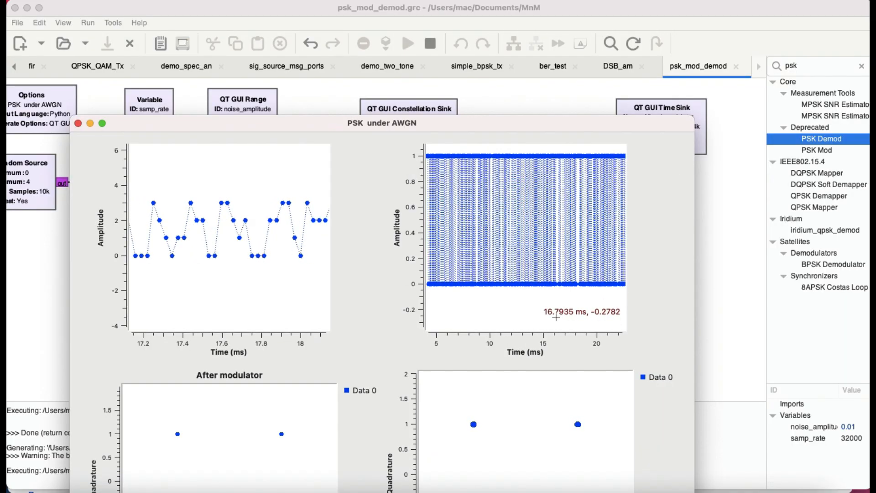
scroll(529, 230, "up", 2)
scroll(529, 230, "up", 5)
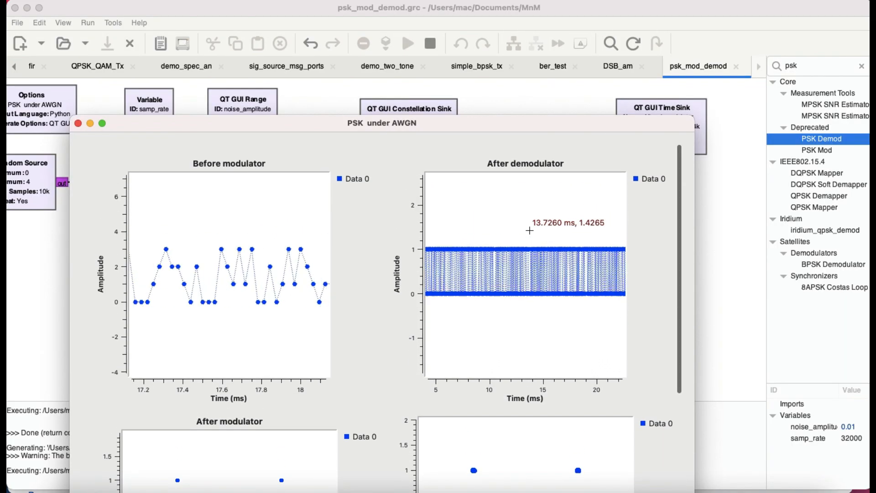
left_click_drag(465, 234, 611, 322)
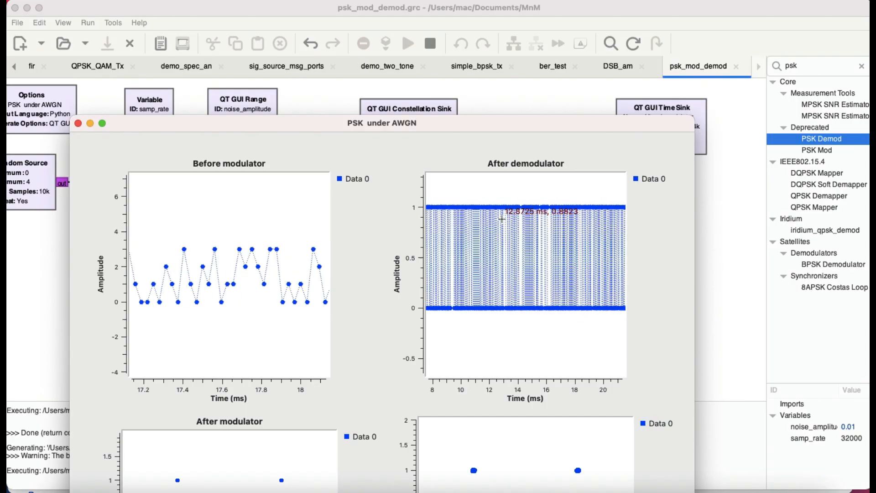
scroll(473, 221, "up", 5)
left_click_drag(462, 253, 546, 366)
scroll(500, 237, "up", 3)
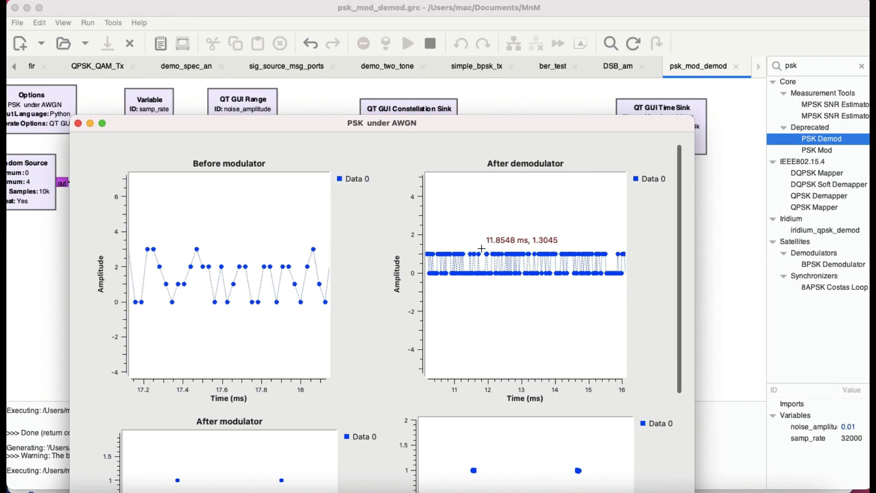
left_click_drag(485, 244, 574, 314)
scroll(536, 225, "up", 2)
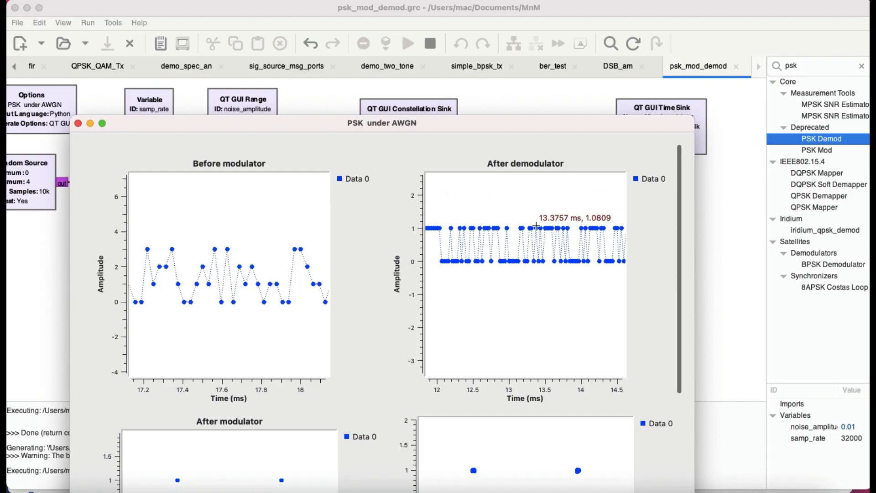
right_click(602, 303)
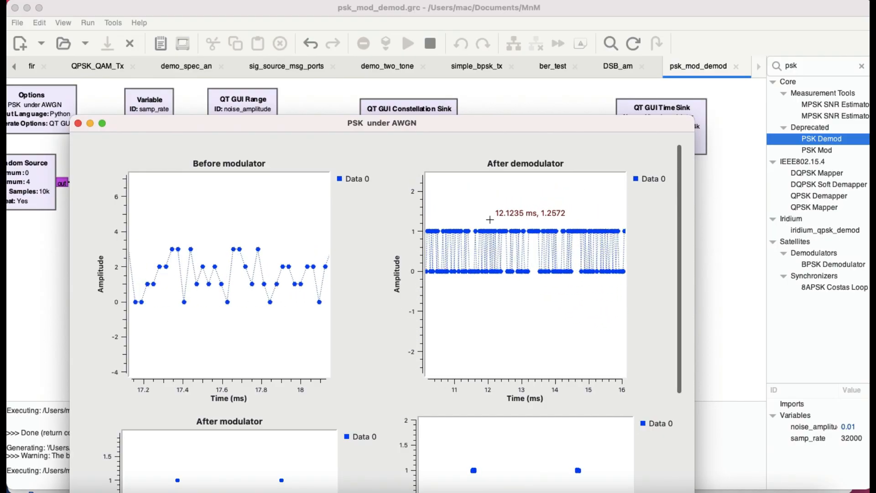
left_click_drag(487, 218, 564, 281)
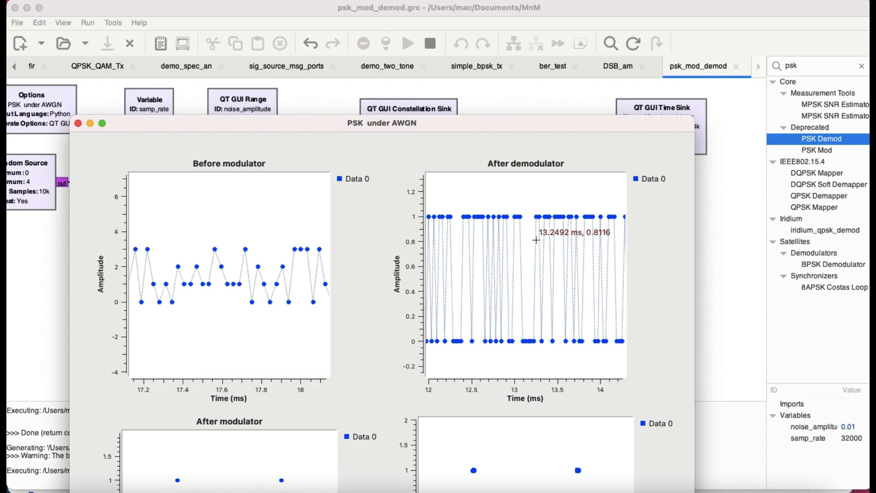
left_click_drag(493, 249, 568, 310)
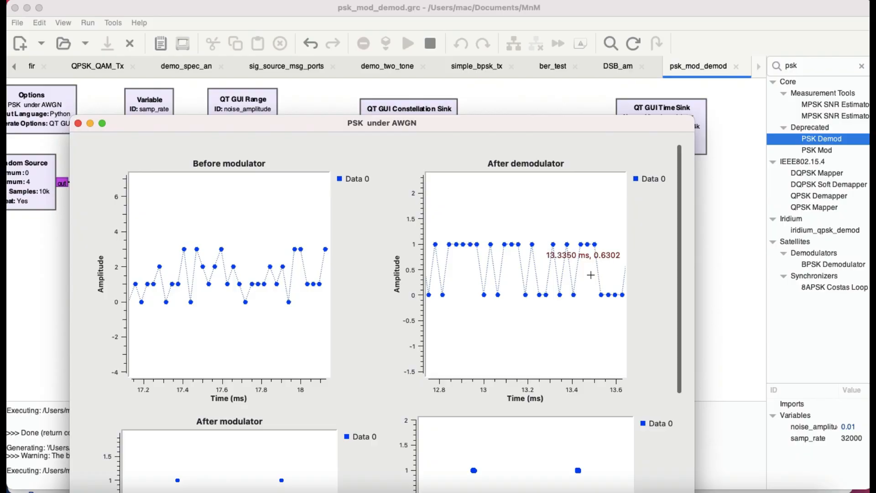
Set the noise amplitude to 0 and compare the Before modulator and After demodulator time plots
scroll(658, 326, "down", 5)
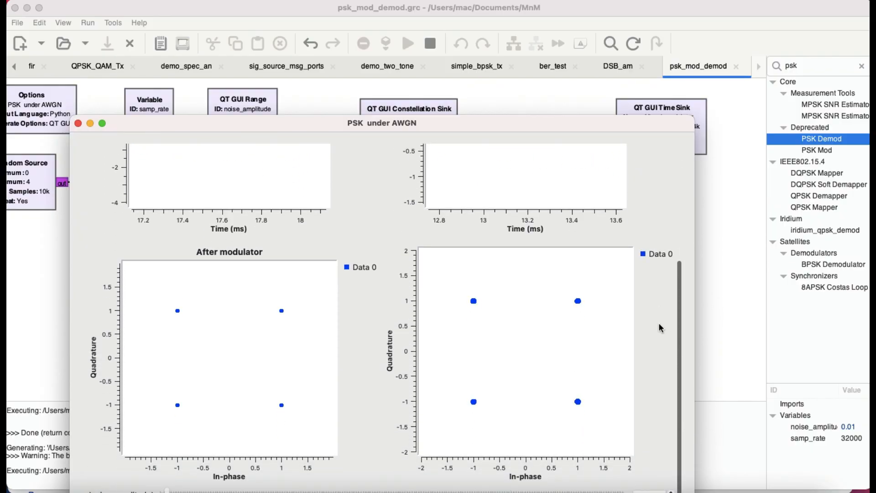
left_click_drag(581, 121, 577, 19)
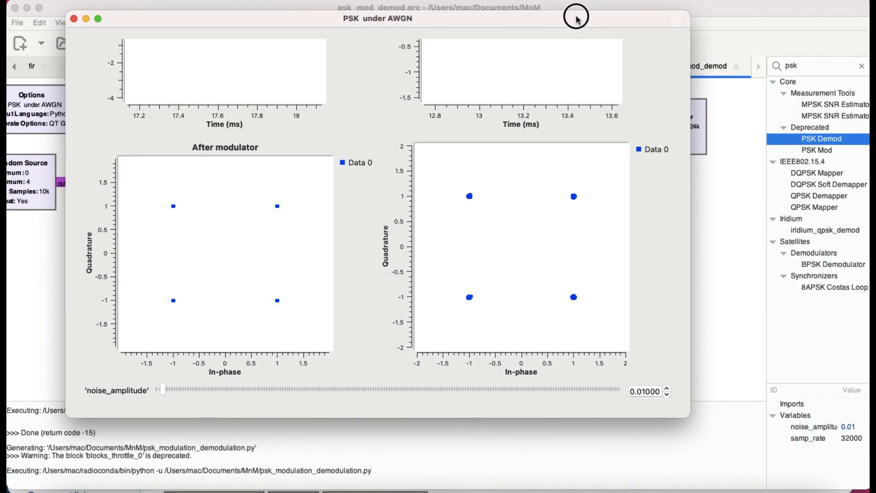
left_click_drag(162, 389, 135, 392)
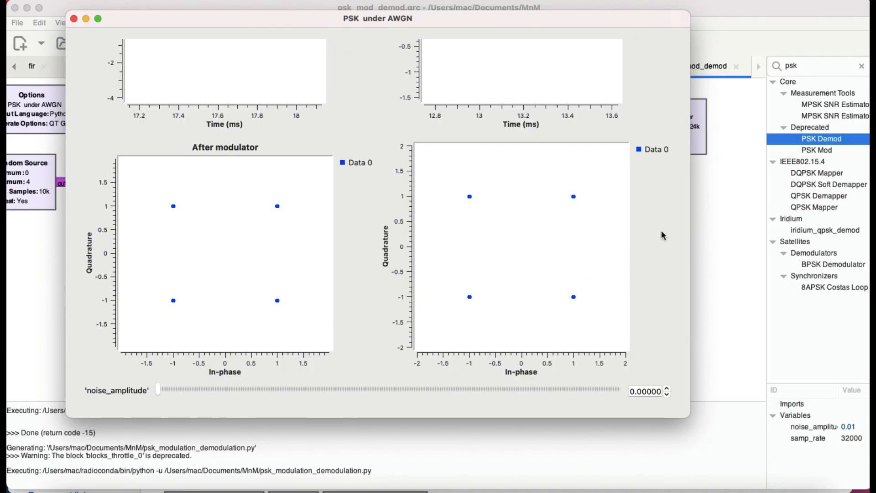
scroll(661, 232, "up", 5)
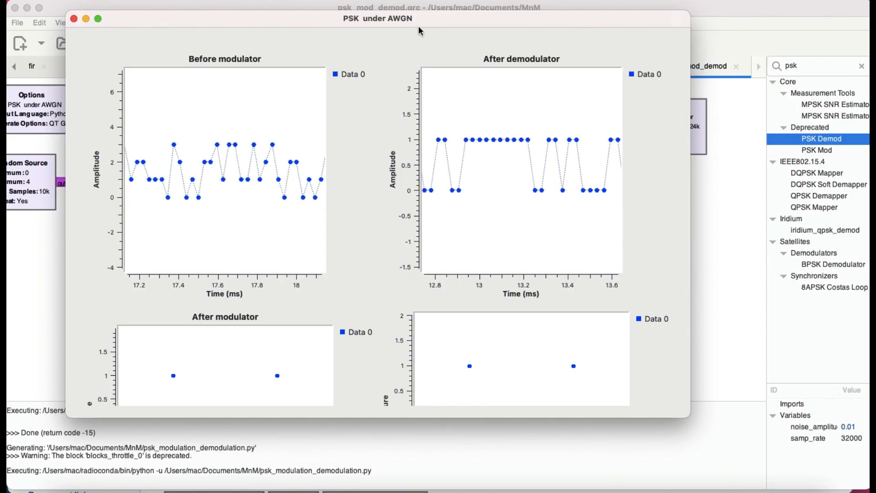
left_click_drag(413, 18, 362, 193)
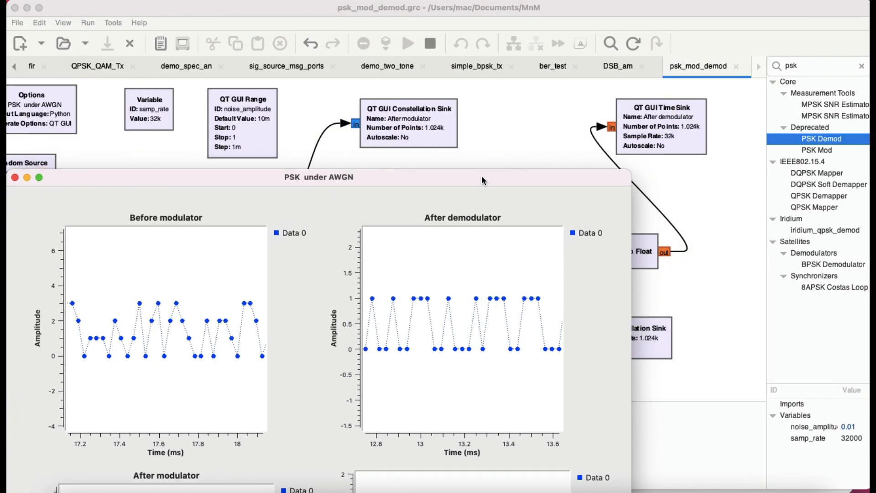
Raise the noise amplitude to 0.606 and examine its effect on the time plots and the noisy constellation
left_click_drag(480, 176, 540, 7)
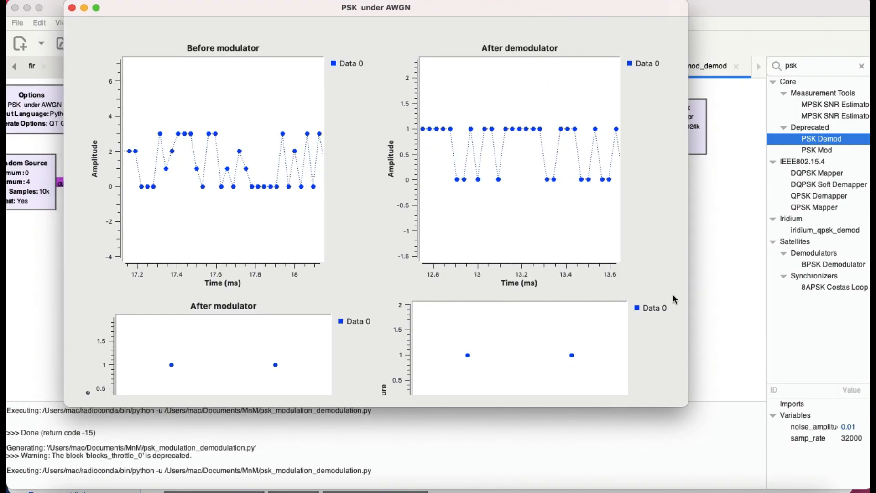
scroll(661, 317, "down", 5)
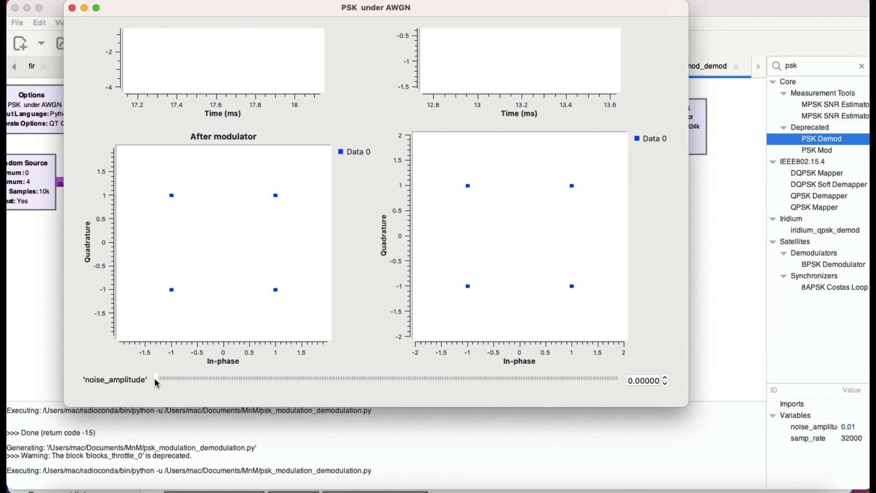
left_click_drag(157, 381, 436, 382)
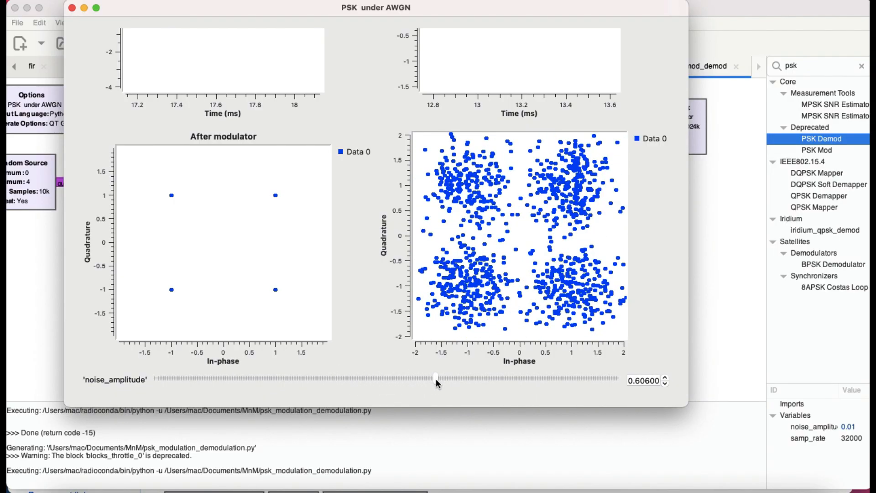
scroll(515, 247, "up", 5)
scroll(515, 250, "down", 5)
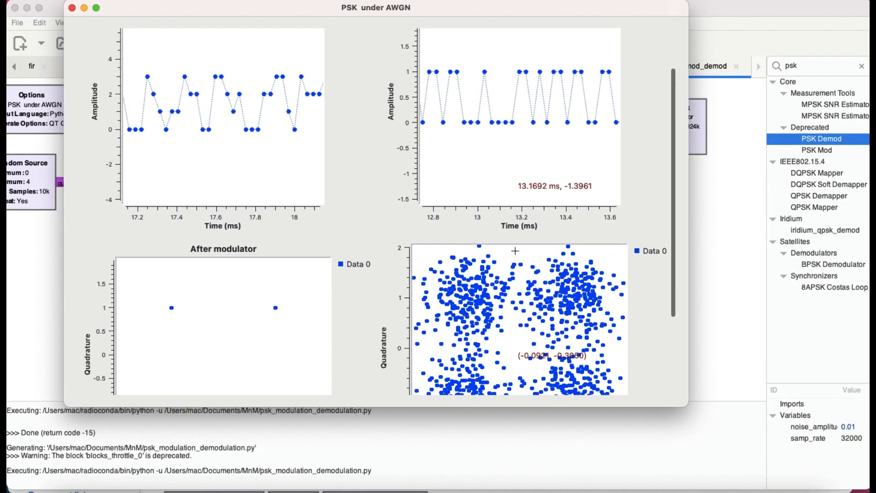
scroll(501, 240, "down", 1)
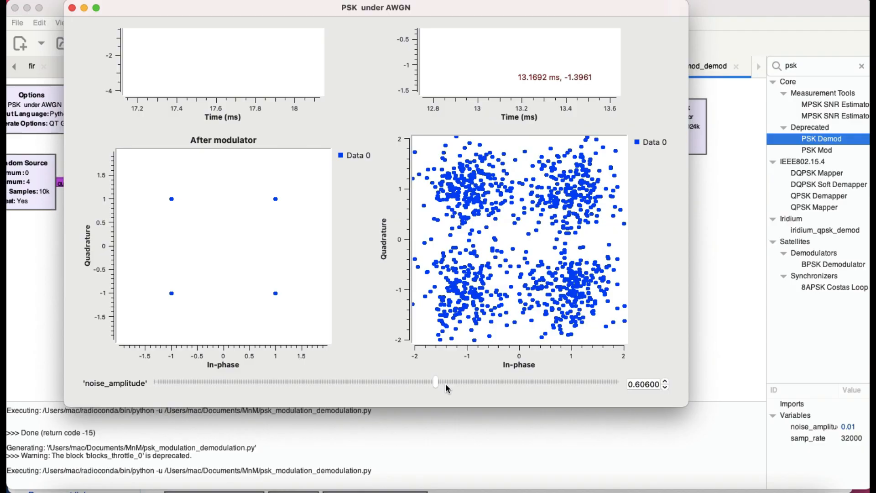
Set the noise amplitude to 0.252 and enlarge the plot window to show the time plots together with the constellations
left_click_drag(435, 383, 111, 376)
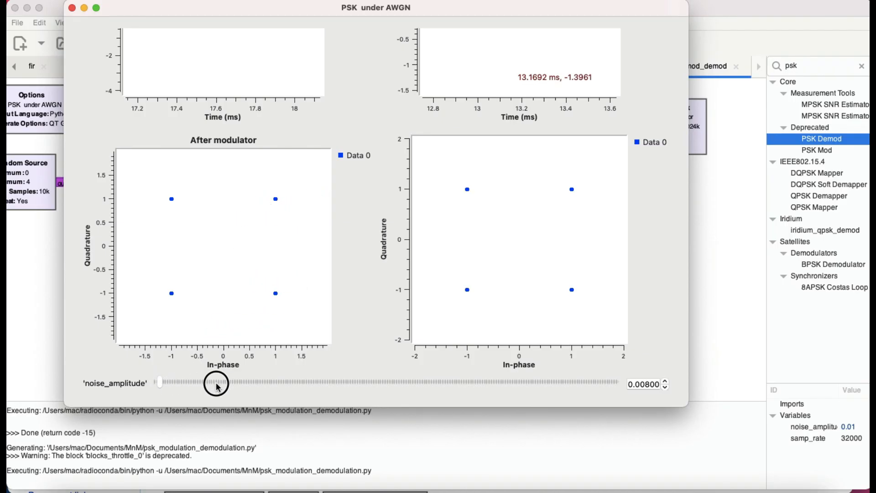
left_click_drag(216, 385, 271, 389)
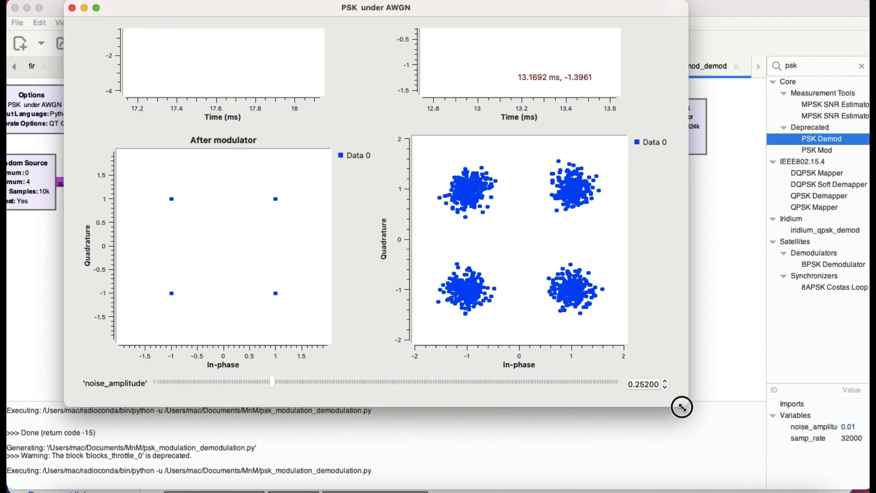
left_click_drag(682, 407, 706, 482)
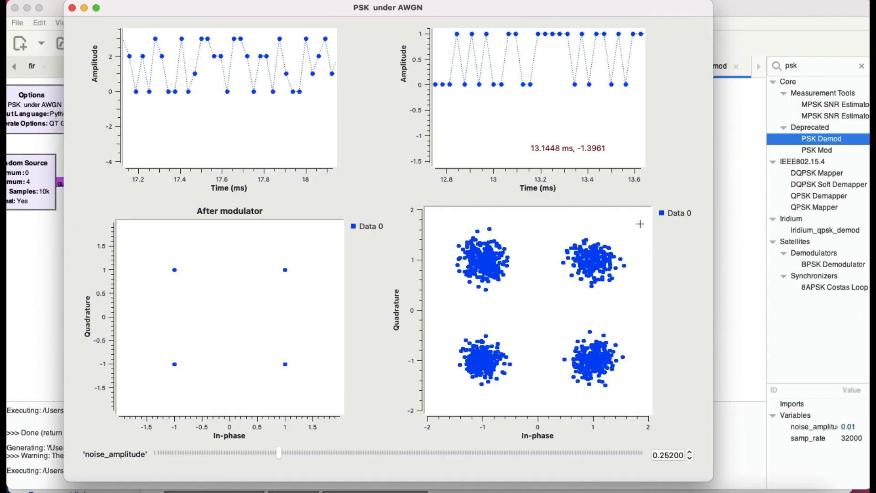
left_click_drag(511, 13, 654, 26)
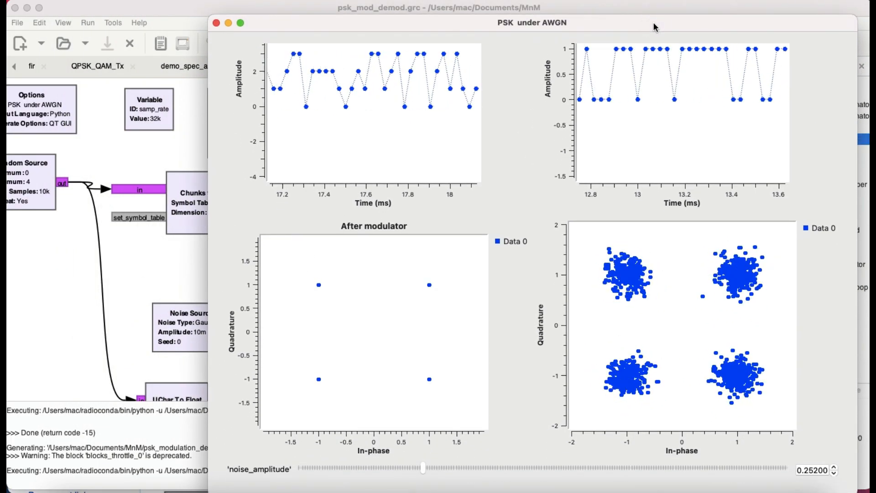